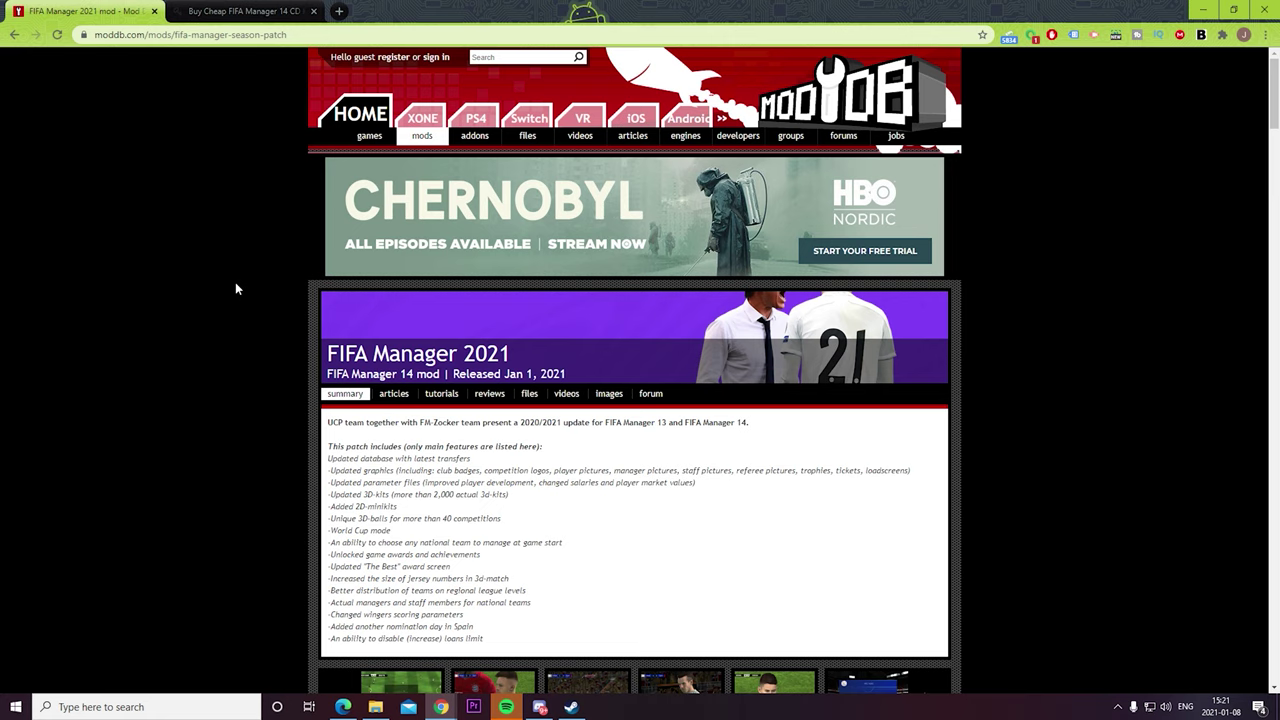
Step: Scroll the search results, then switch to the FIFA Manager 14 key prices page on CDKeyPrices
{"action": "scroll", "coordinate": [236, 289], "scroll_direction": "down", "scroll_amount": 3}
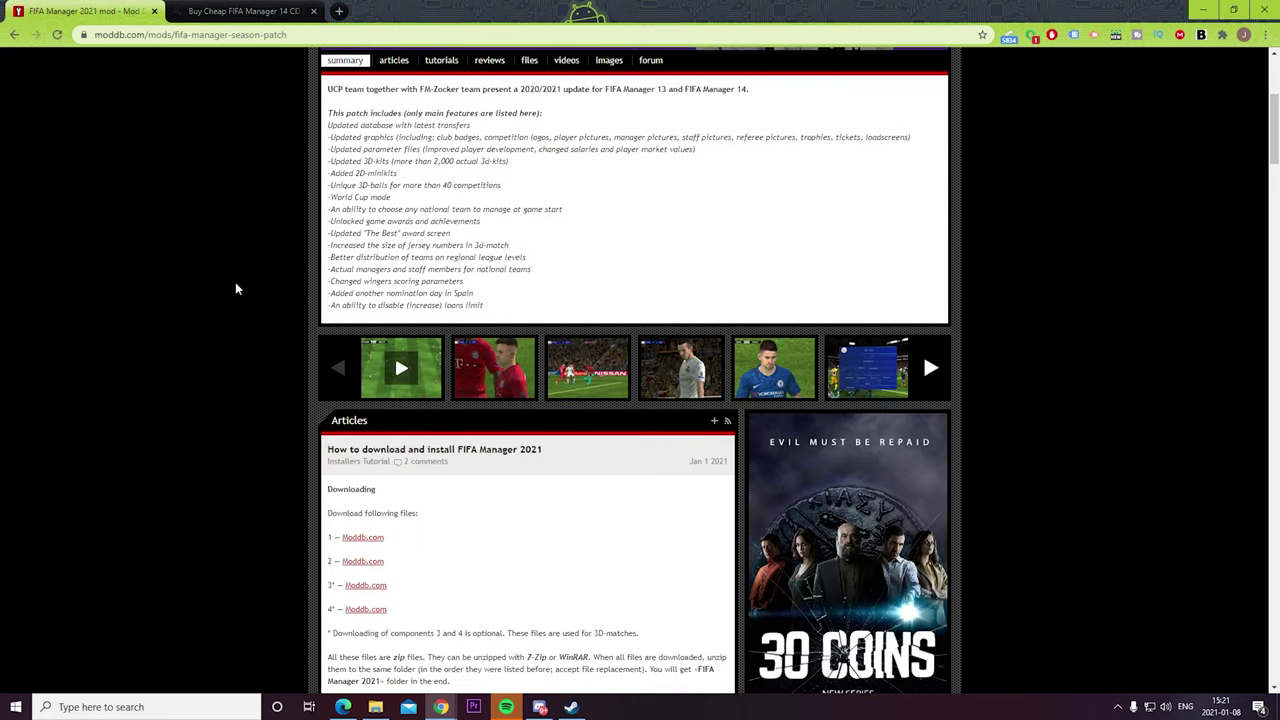
{"action": "scroll", "coordinate": [236, 289], "scroll_direction": "down", "scroll_amount": 4}
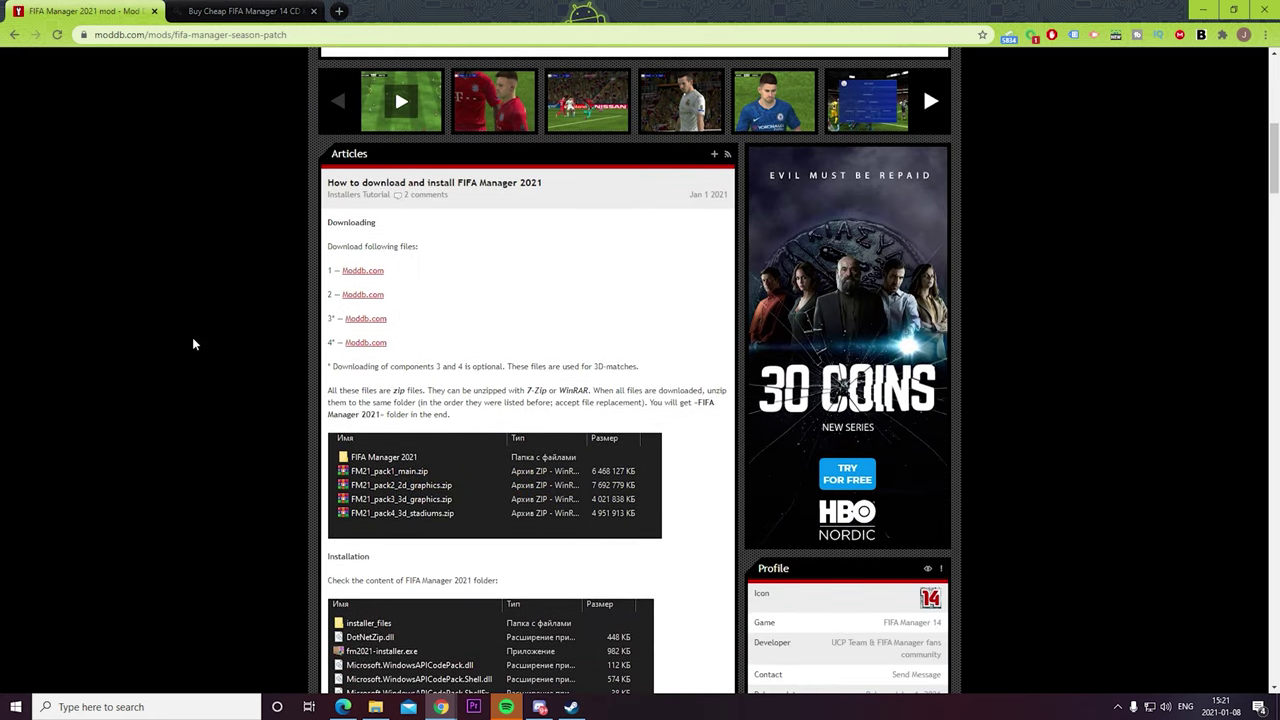
{"action": "scroll", "coordinate": [194, 344], "scroll_direction": "down", "scroll_amount": 1}
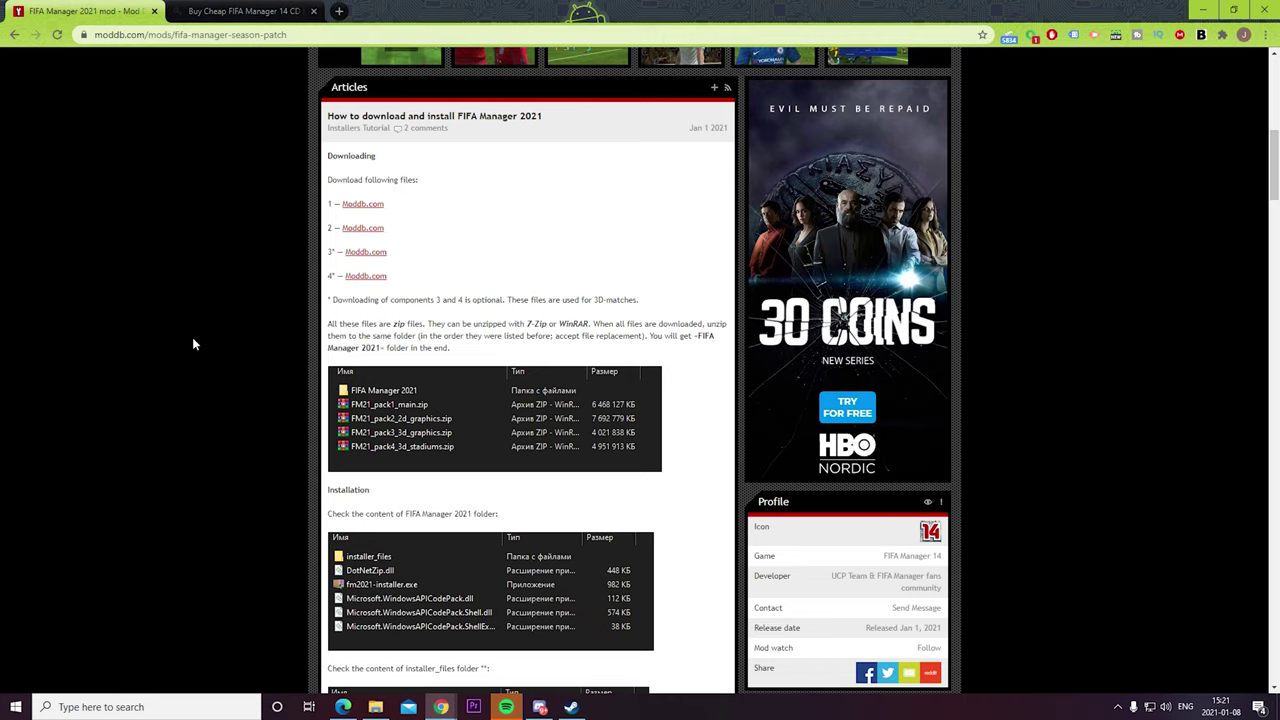
{"action": "scroll", "coordinate": [193, 344], "scroll_direction": "down", "scroll_amount": 4}
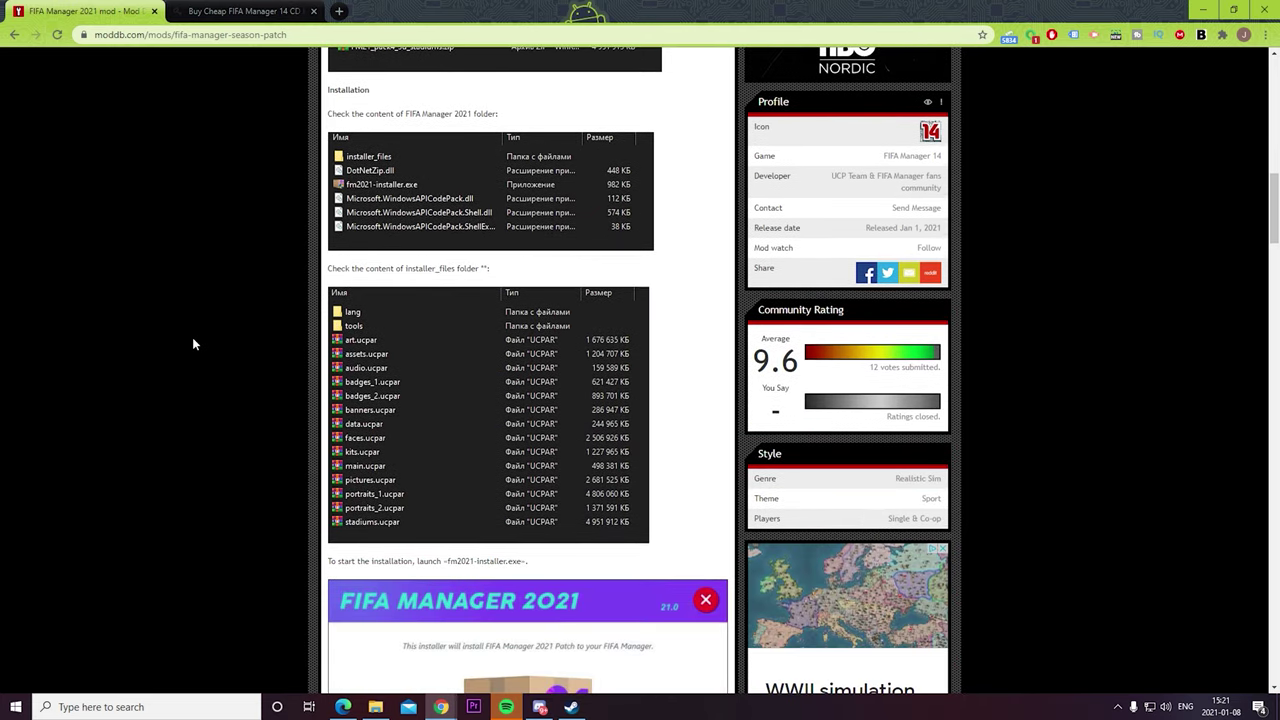
{"action": "scroll", "coordinate": [193, 344], "scroll_direction": "up", "scroll_amount": 9}
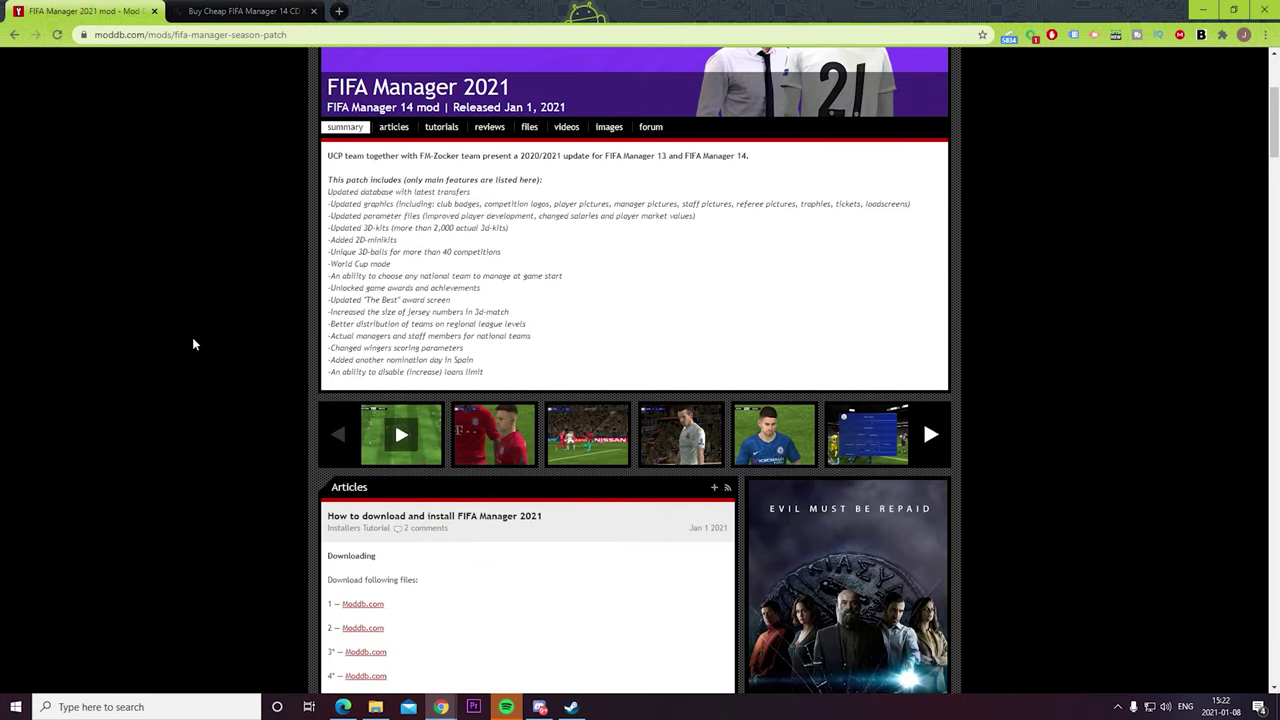
{"action": "scroll", "coordinate": [193, 344], "scroll_direction": "up", "scroll_amount": 2}
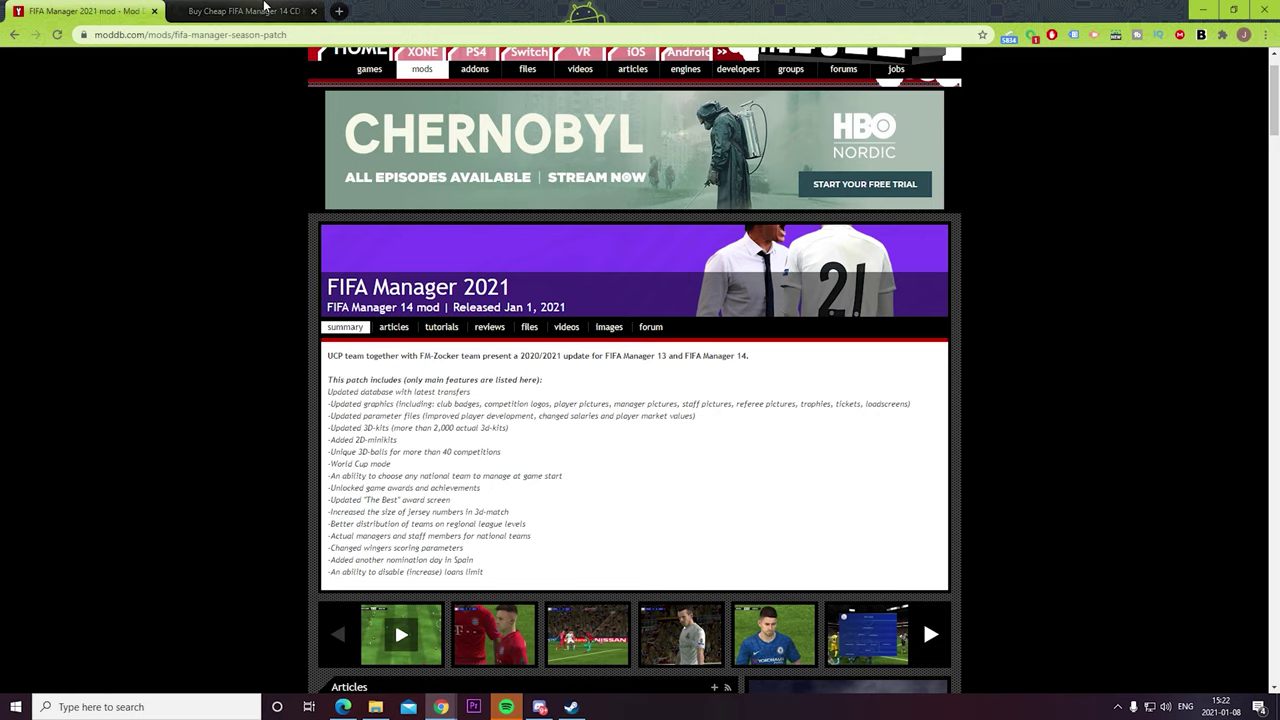
{"action": "left_click", "coordinate": [245, 11]}
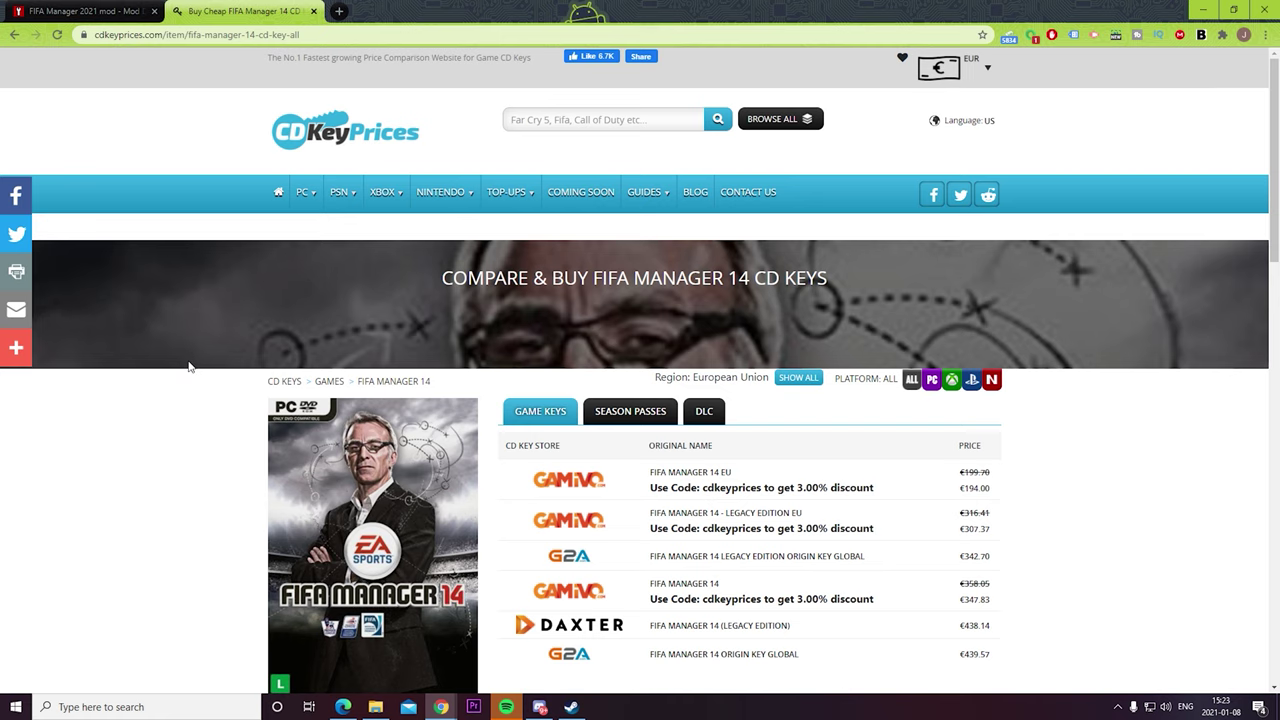
{"action": "scroll", "coordinate": [189, 367], "scroll_direction": "down", "scroll_amount": 1}
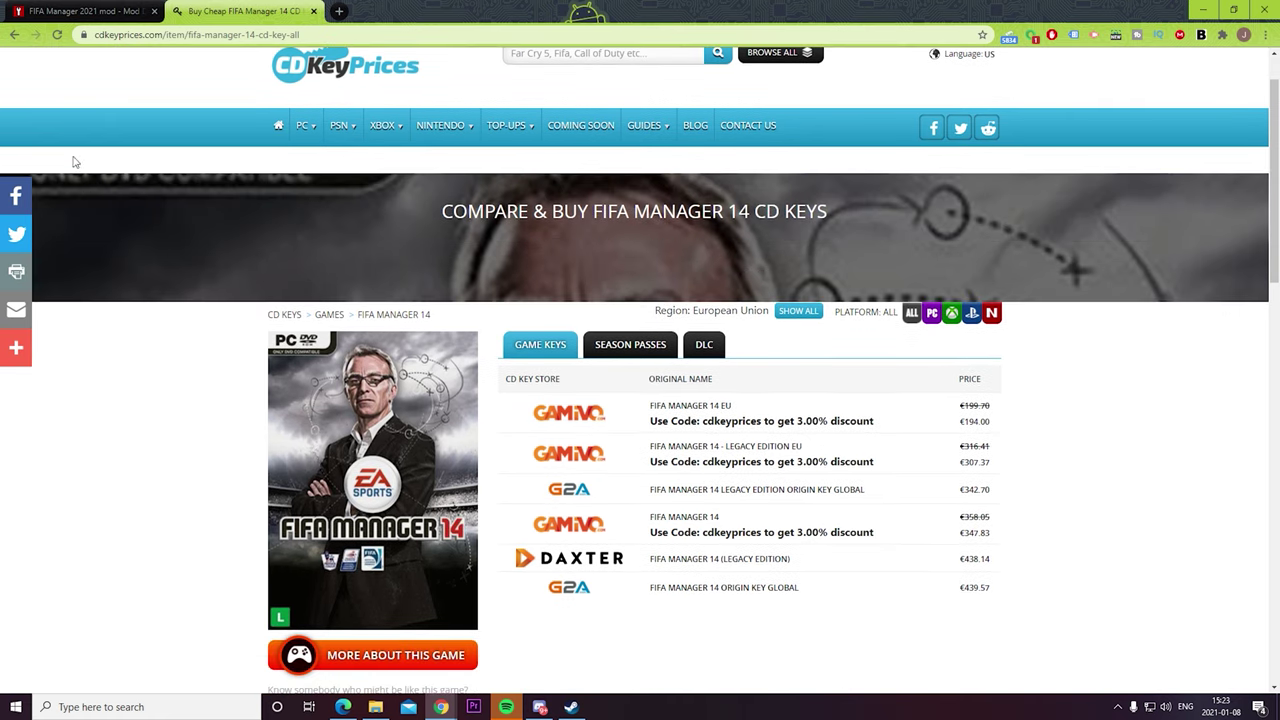
Step: Return to the fifa manager search results and open the FIFA Manager 14 price comparison
{"action": "left_click", "coordinate": [14, 34]}
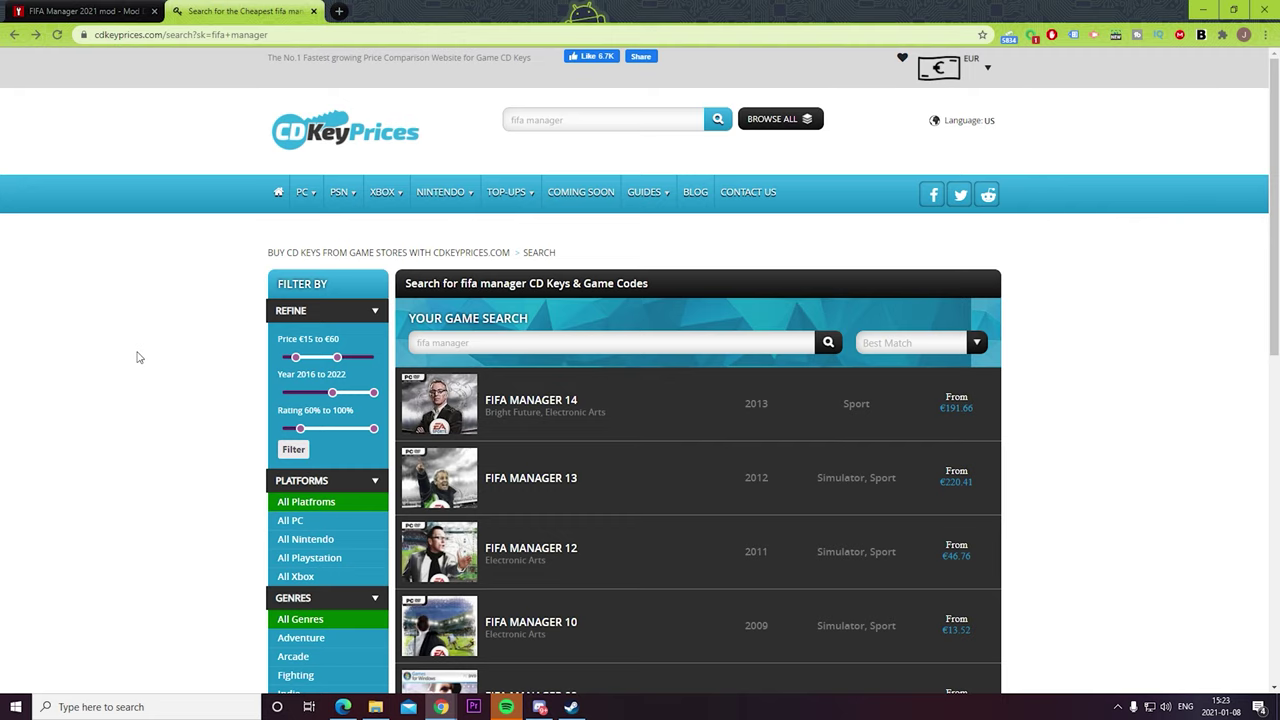
{"action": "scroll", "coordinate": [139, 360], "scroll_direction": "down", "scroll_amount": 2}
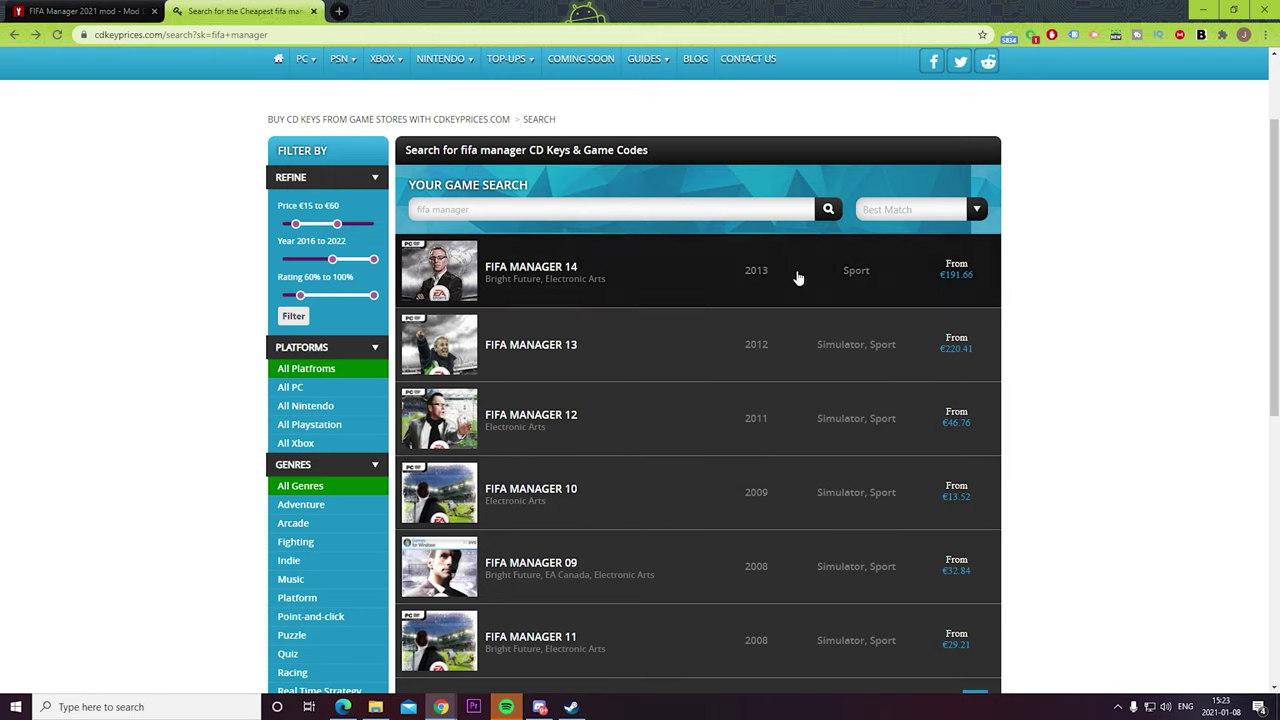
{"action": "left_click", "coordinate": [583, 283]}
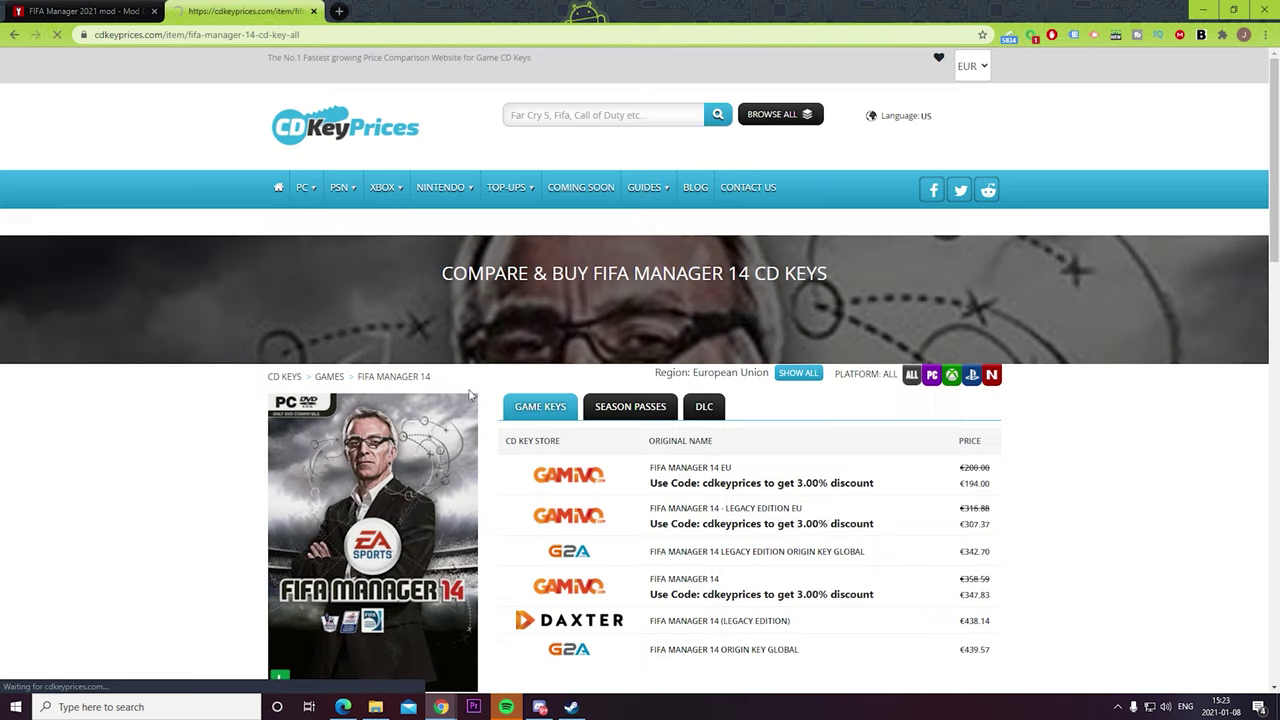
Step: Scroll down through the FIFA Manager 14 key price offers
{"action": "scroll", "coordinate": [1080, 517], "scroll_direction": "down", "scroll_amount": 1}
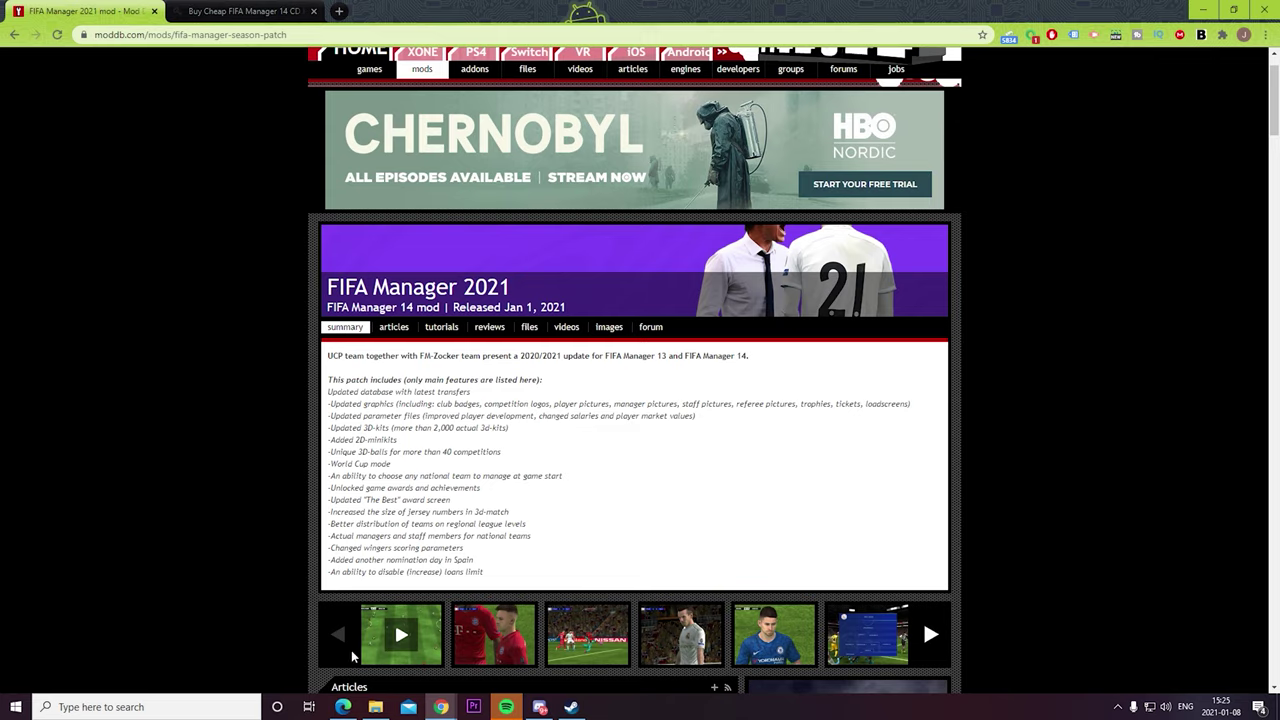
Step: In Downloads 2, look over FM21_pack1_main.zip, then open the FIFA Manager 2021 folder
{"action": "left_click", "coordinate": [375, 707]}
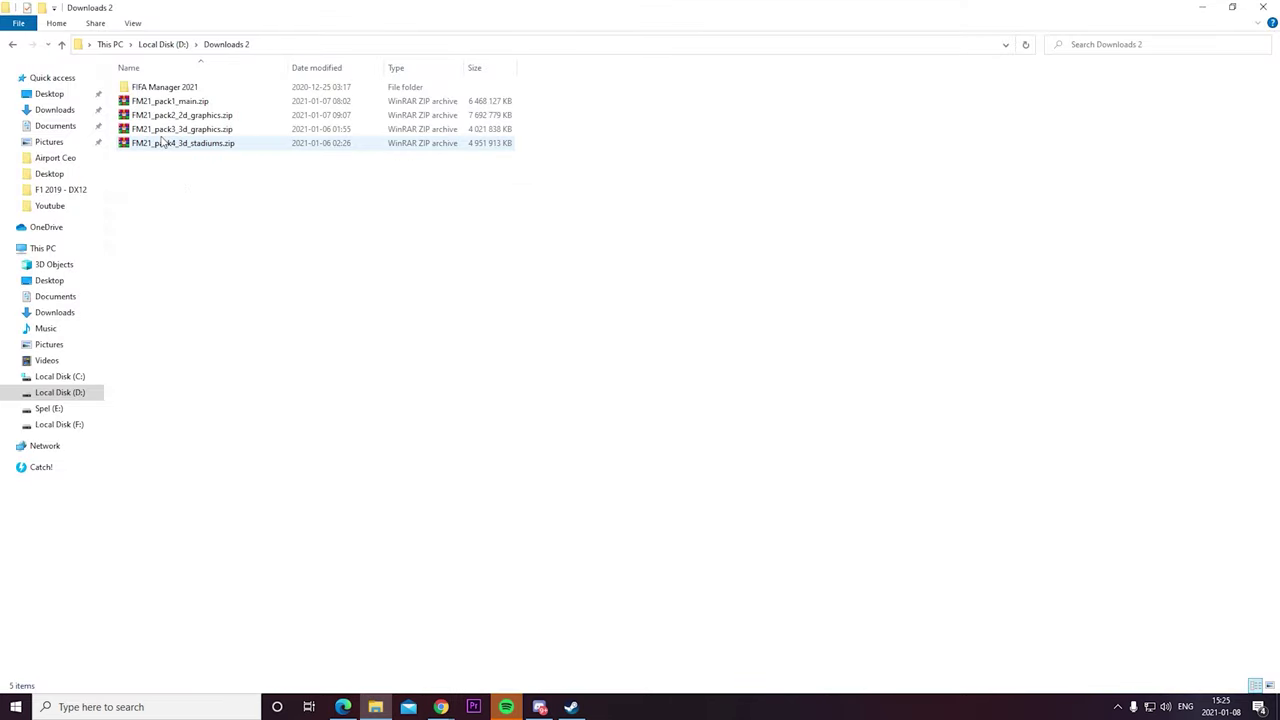
{"action": "left_click", "coordinate": [200, 103]}
{"action": "right_click", "coordinate": [200, 103]}
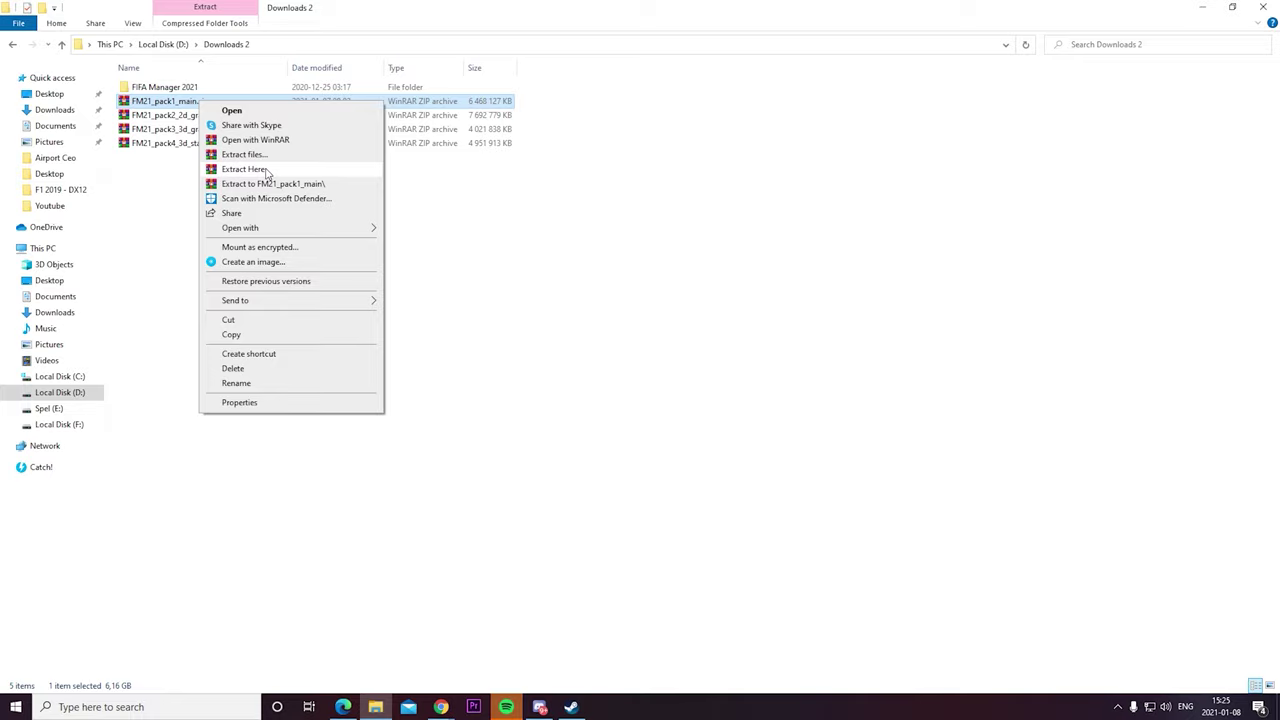
{"action": "left_click", "coordinate": [543, 241]}
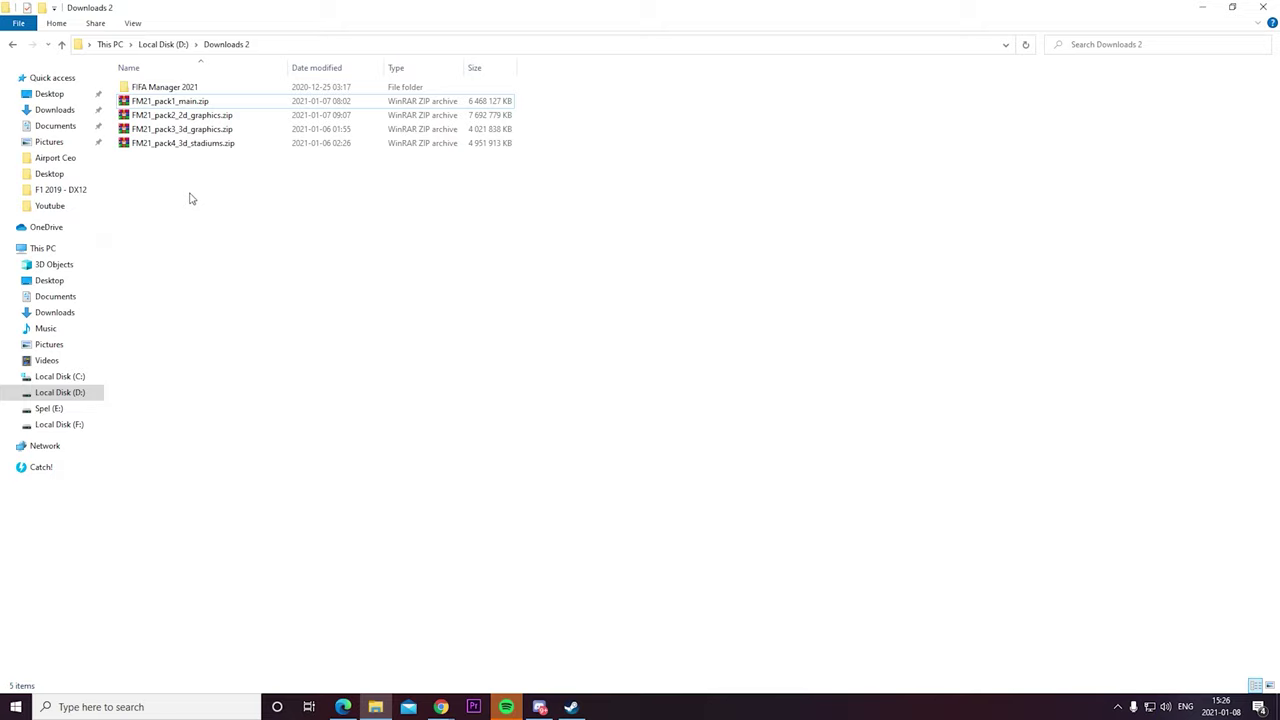
{"action": "double_click", "coordinate": [159, 90]}
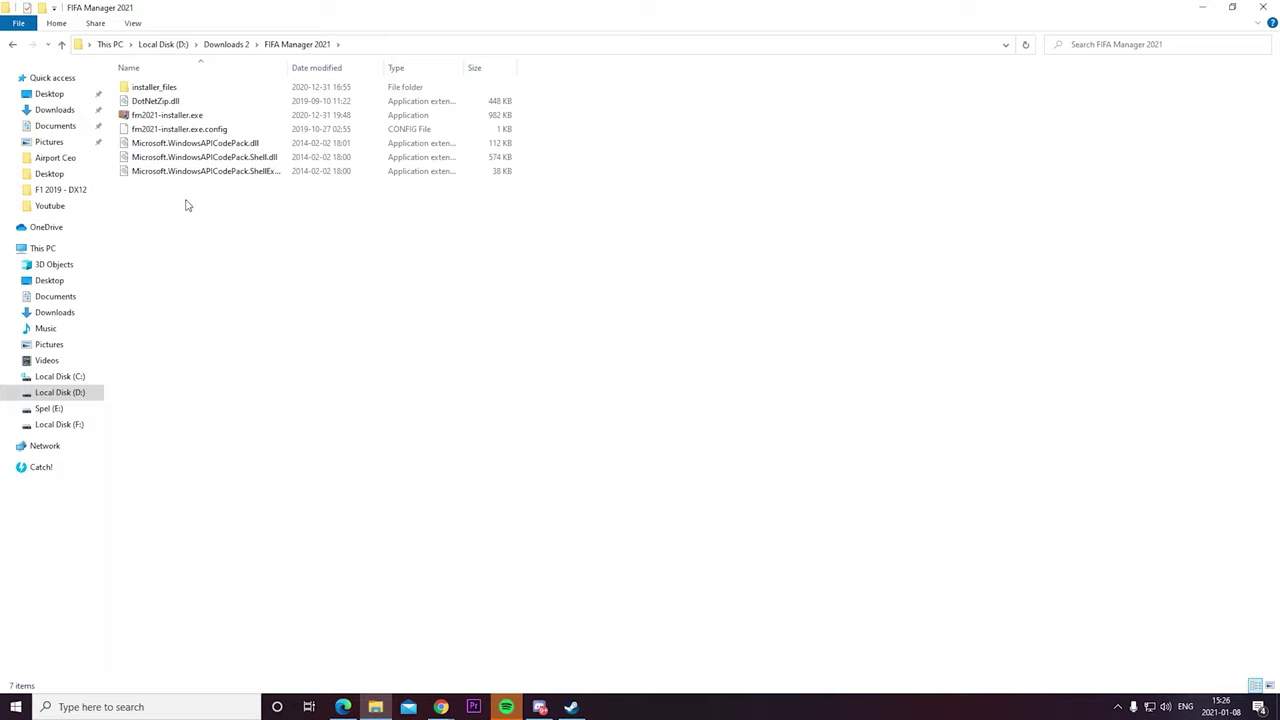
Step: Launch fm2021-installer.exe, allow it to run, and accept the licence agreement
{"action": "double_click", "coordinate": [180, 117]}
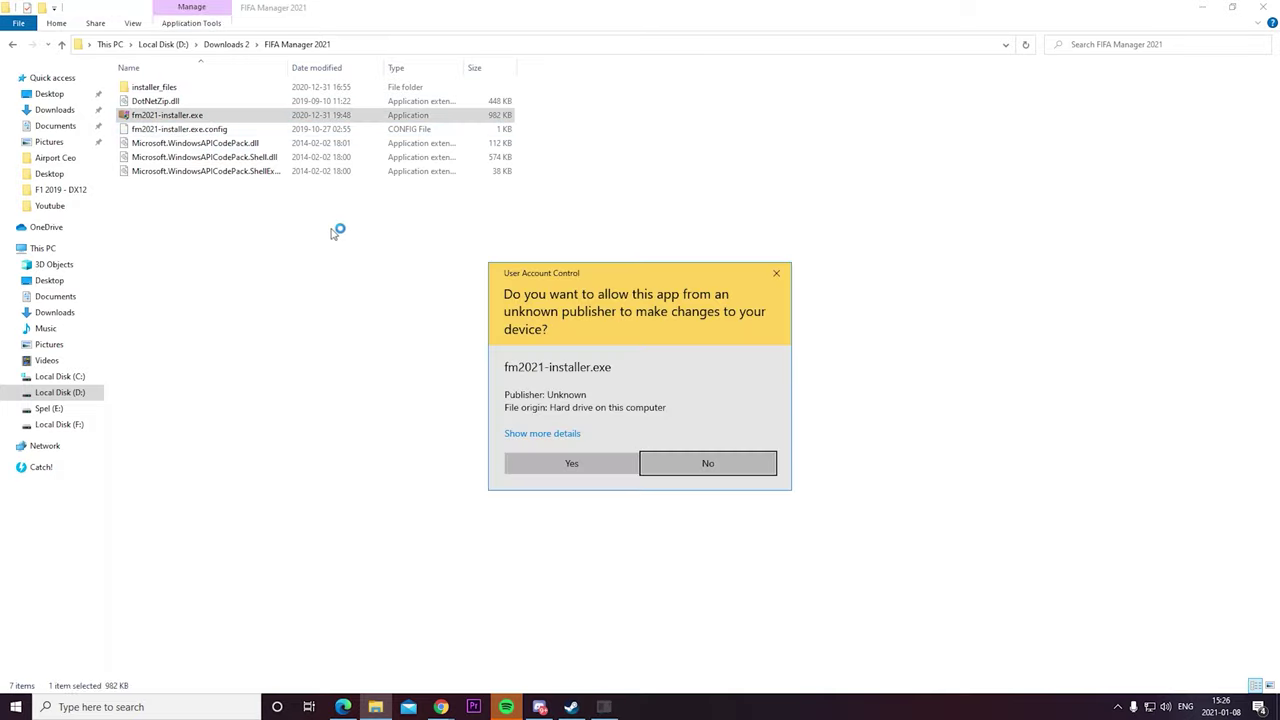
{"action": "left_click", "coordinate": [547, 459]}
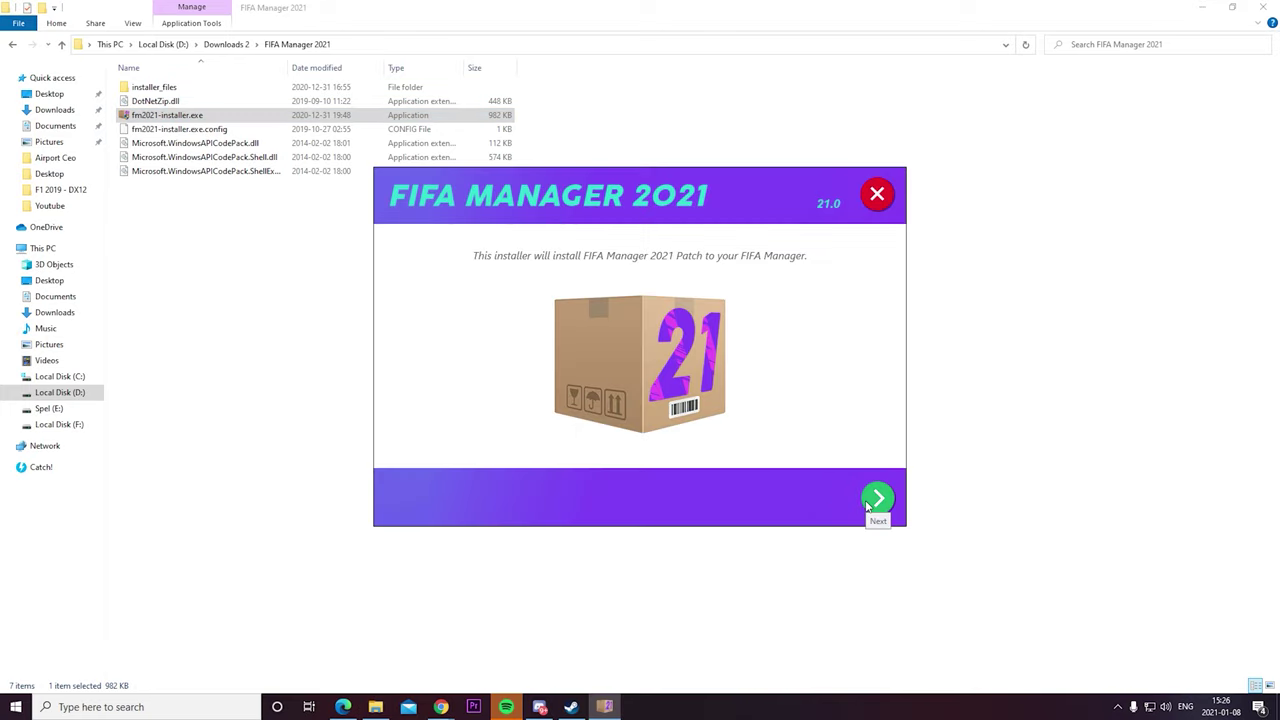
{"action": "left_click", "coordinate": [869, 505]}
{"action": "left_click", "coordinate": [569, 444]}
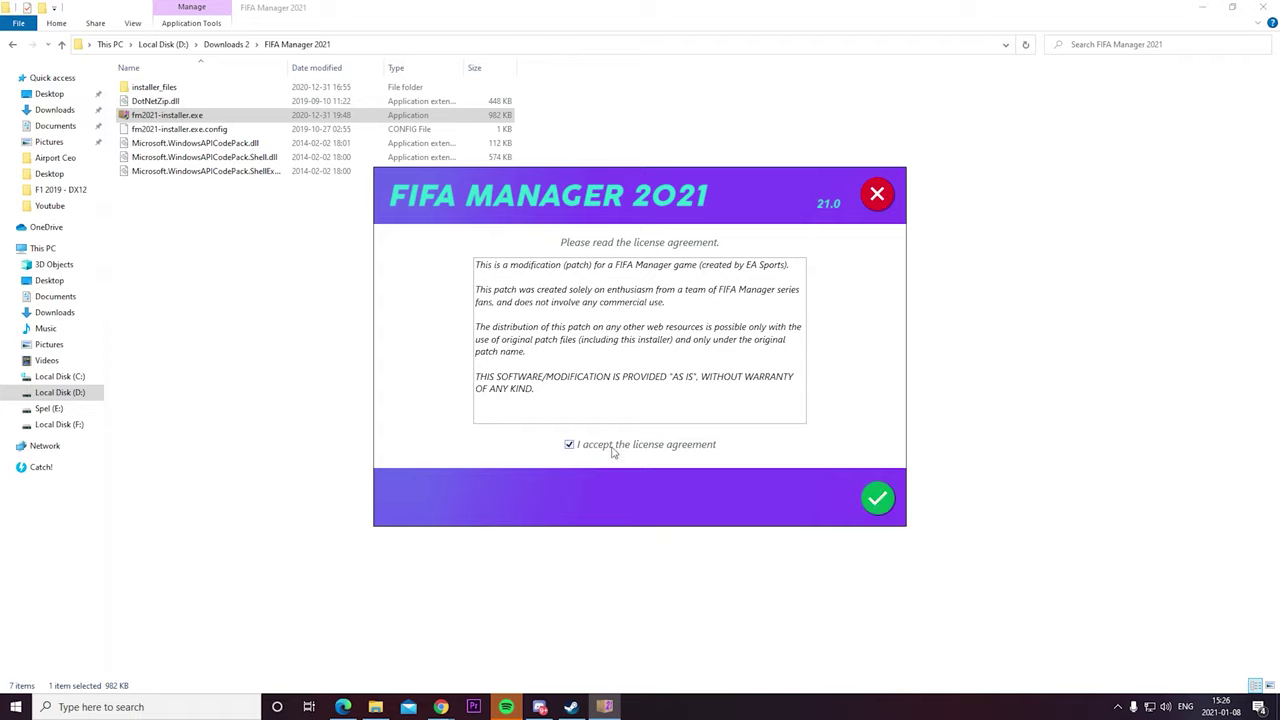
{"action": "left_click", "coordinate": [869, 508]}
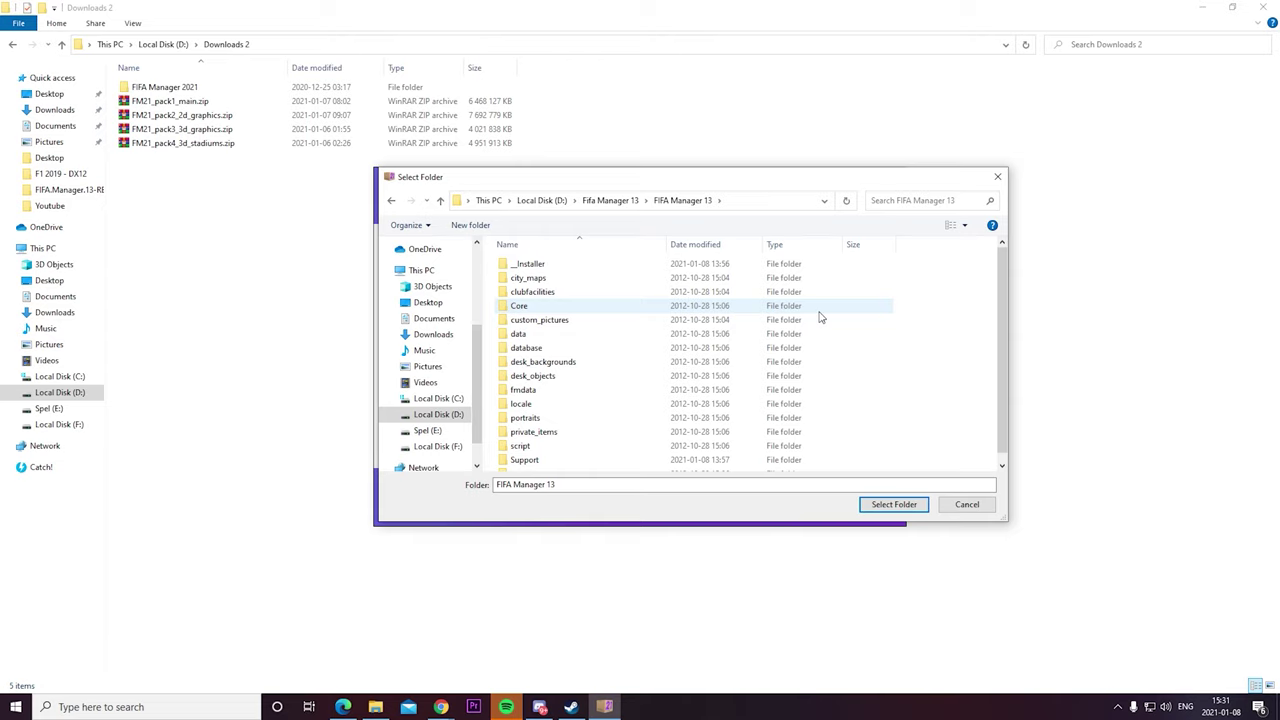
Step: Confirm FIFA Manager 13 as the install folder with 'Install patch with all updates'
{"action": "left_click", "coordinate": [893, 505]}
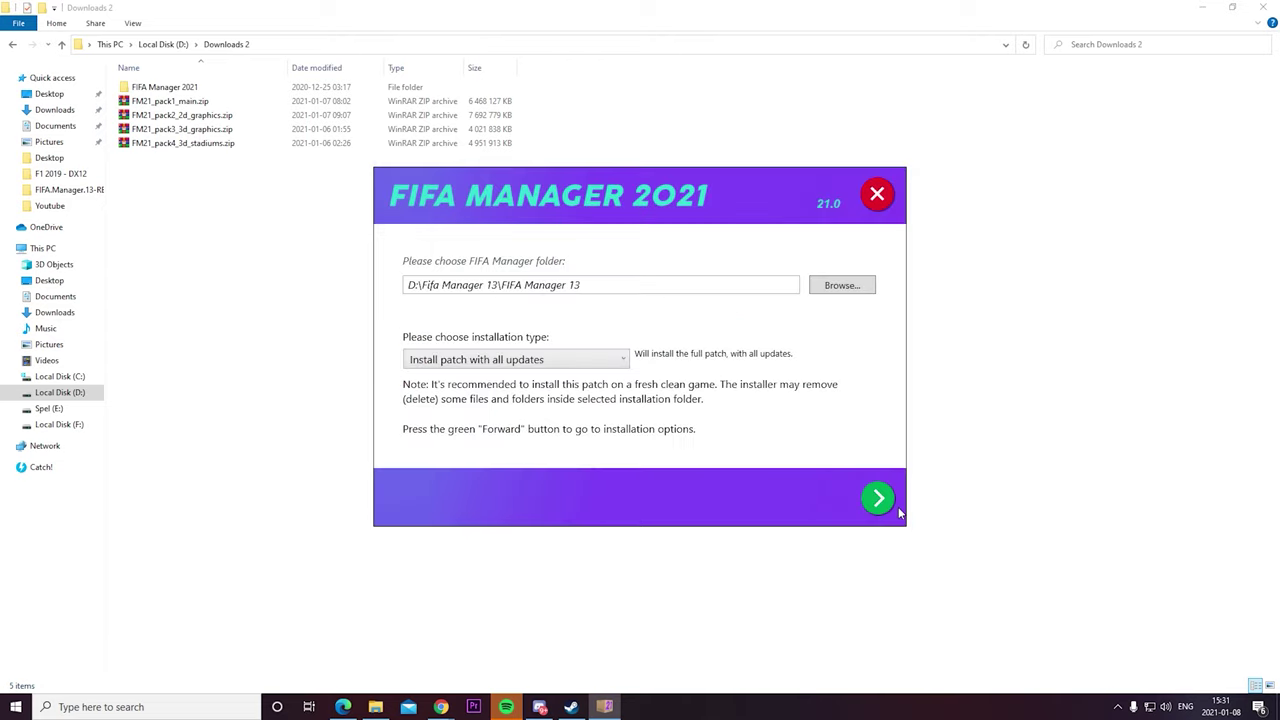
{"action": "left_click", "coordinate": [585, 363]}
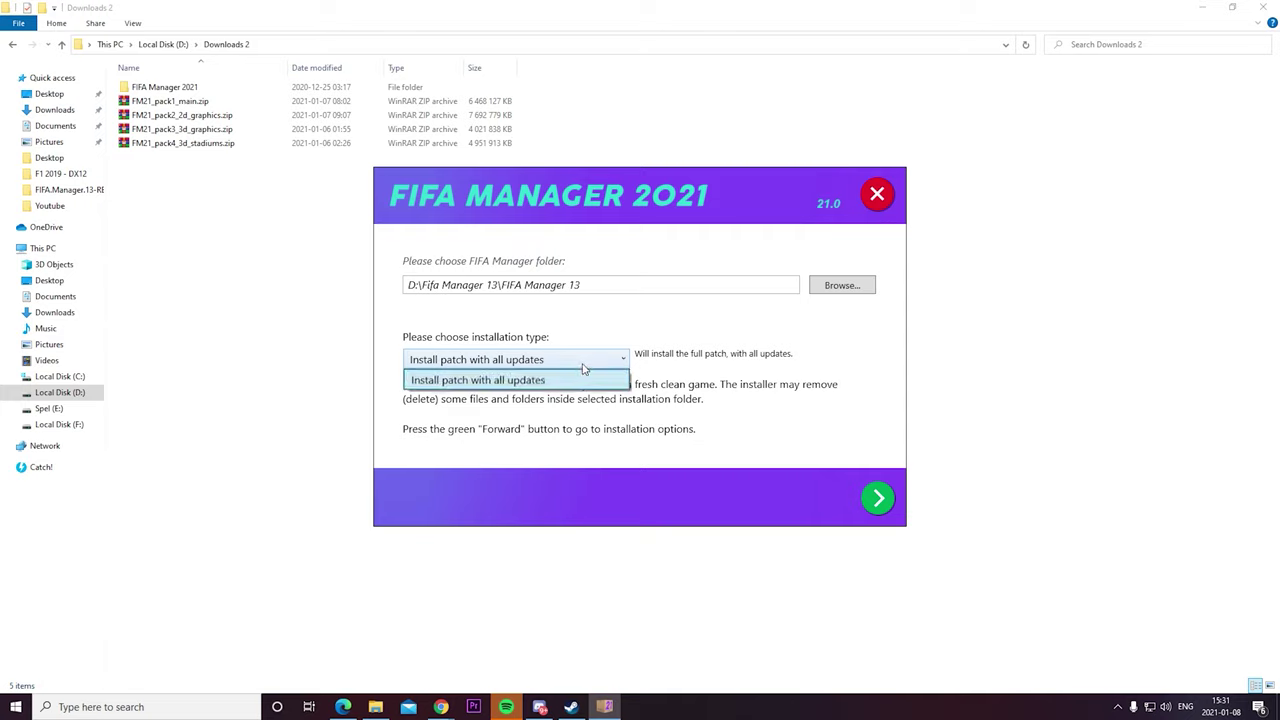
{"action": "left_click", "coordinate": [683, 423]}
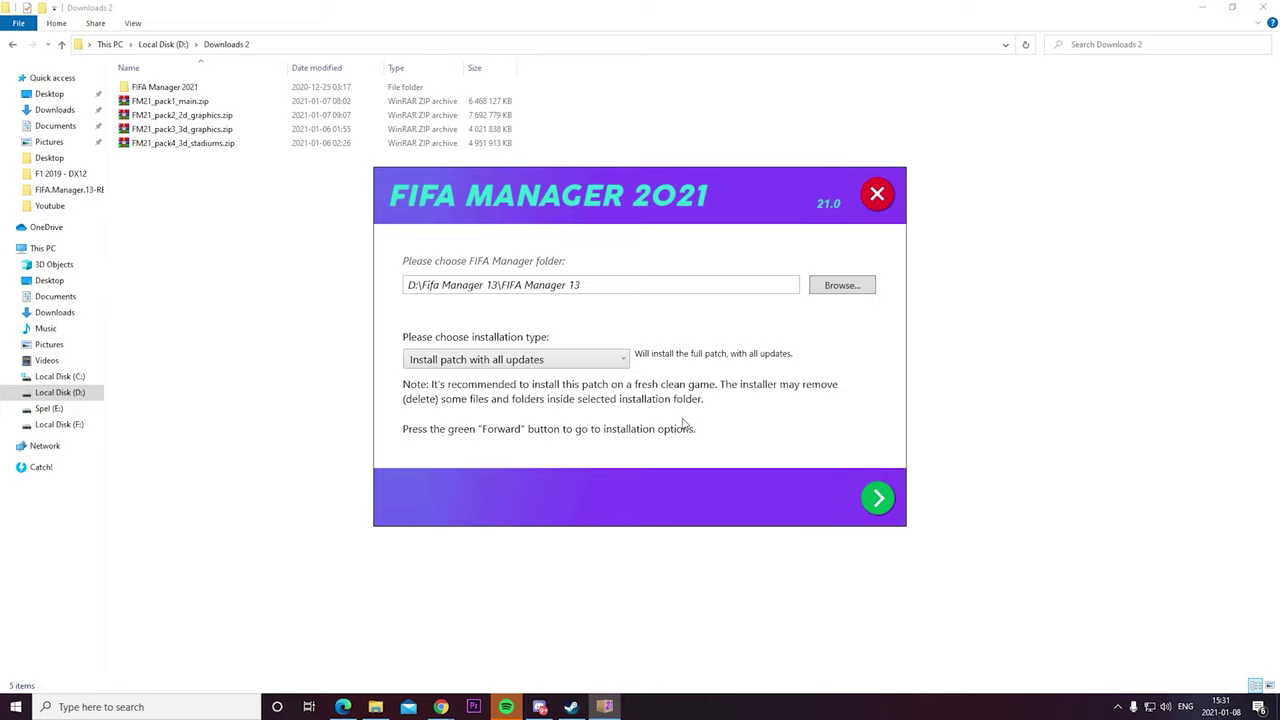
{"action": "left_click", "coordinate": [873, 500]}
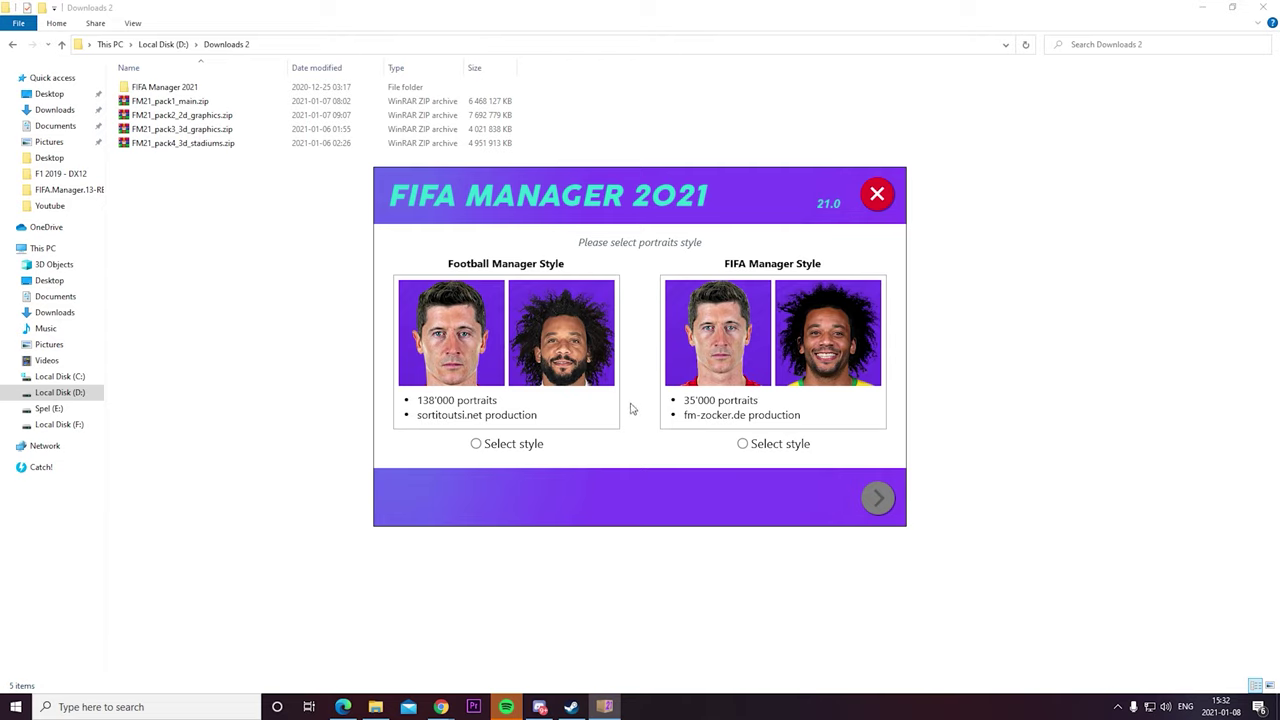
Step: Pick Football Manager Style for portraits, then Shine and Outline Style for badges
{"action": "left_click", "coordinate": [507, 444]}
{"action": "left_click", "coordinate": [877, 498]}
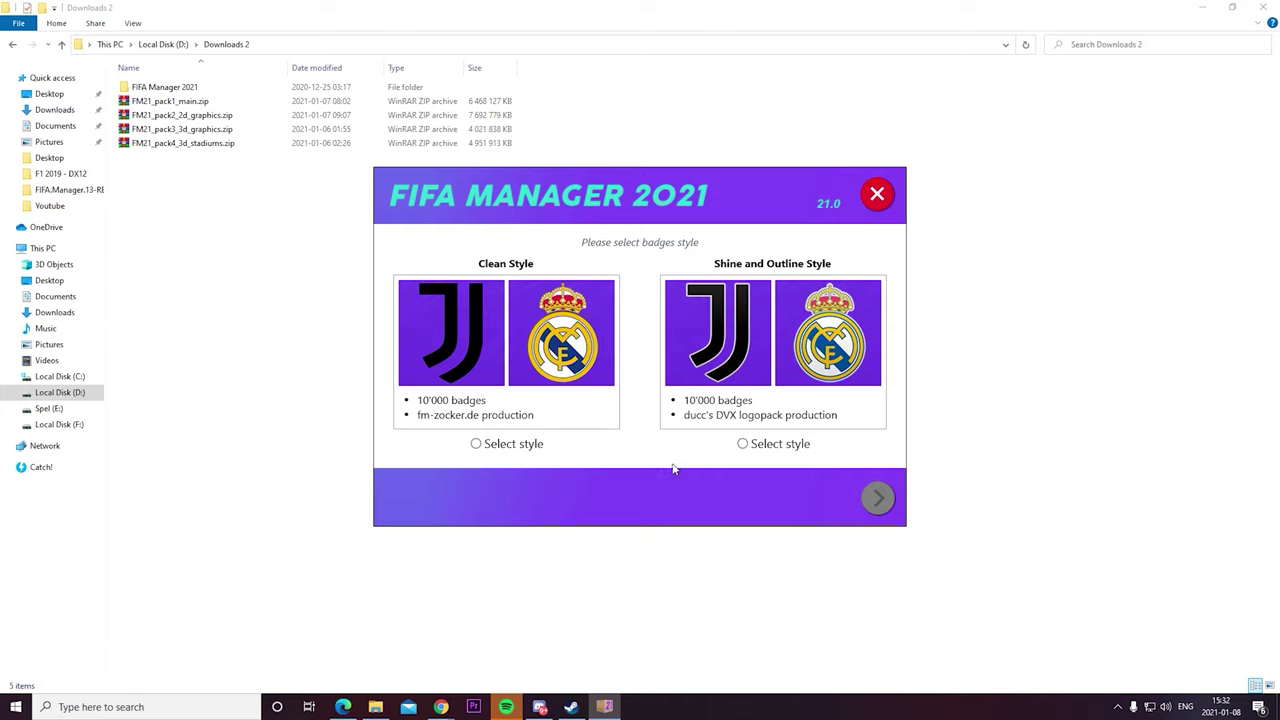
{"action": "left_click", "coordinate": [742, 444]}
Step: On Final configuration, enable removing SaveGames from Documents and start the patch install
{"action": "left_click", "coordinate": [877, 498]}
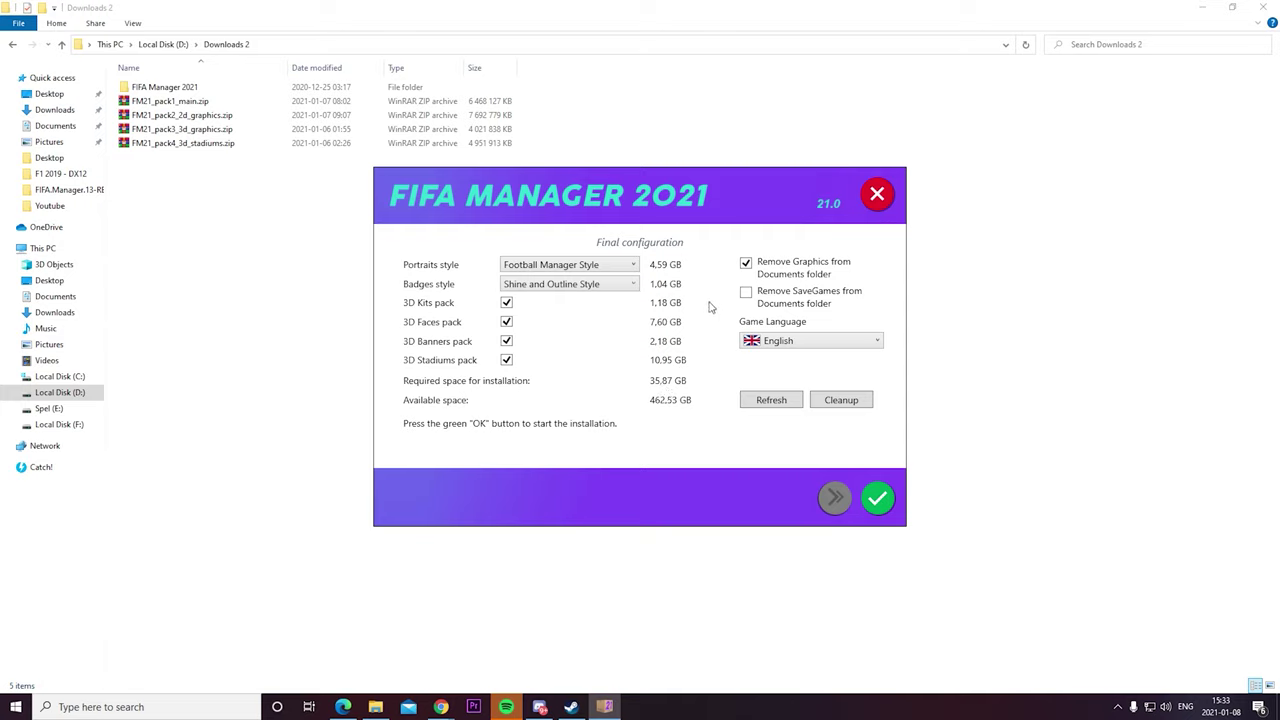
{"action": "left_click", "coordinate": [746, 293]}
{"action": "left_click", "coordinate": [877, 497]}
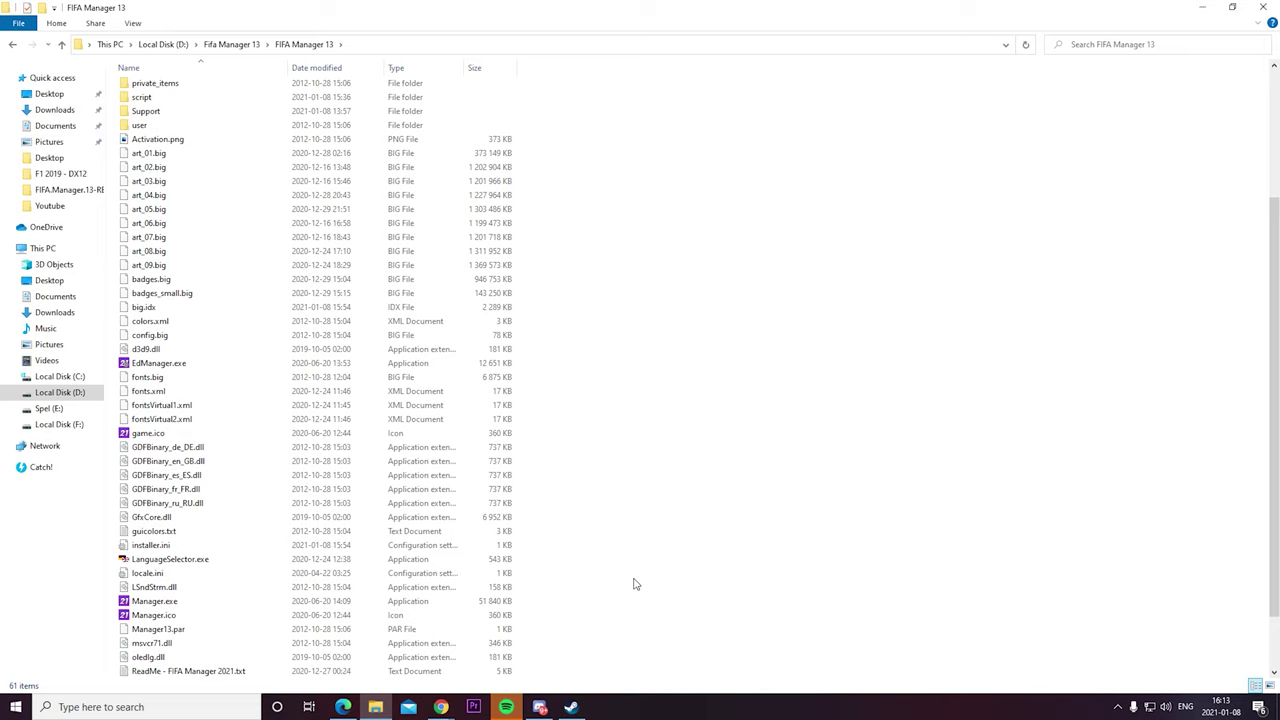
Step: Launch Manager.exe from the patched D:\Fifa Manager 13\FIFA Manager 13 folder
{"action": "left_click", "coordinate": [175, 602]}
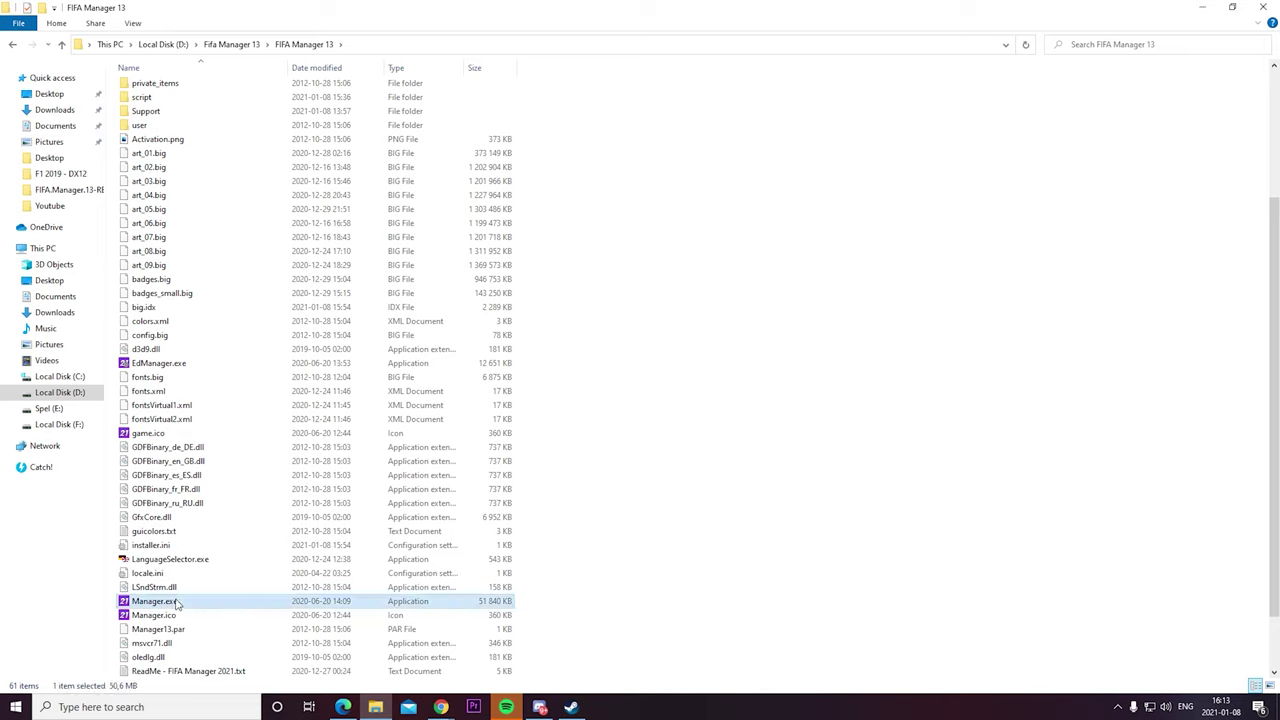
{"action": "double_click", "coordinate": [175, 602]}
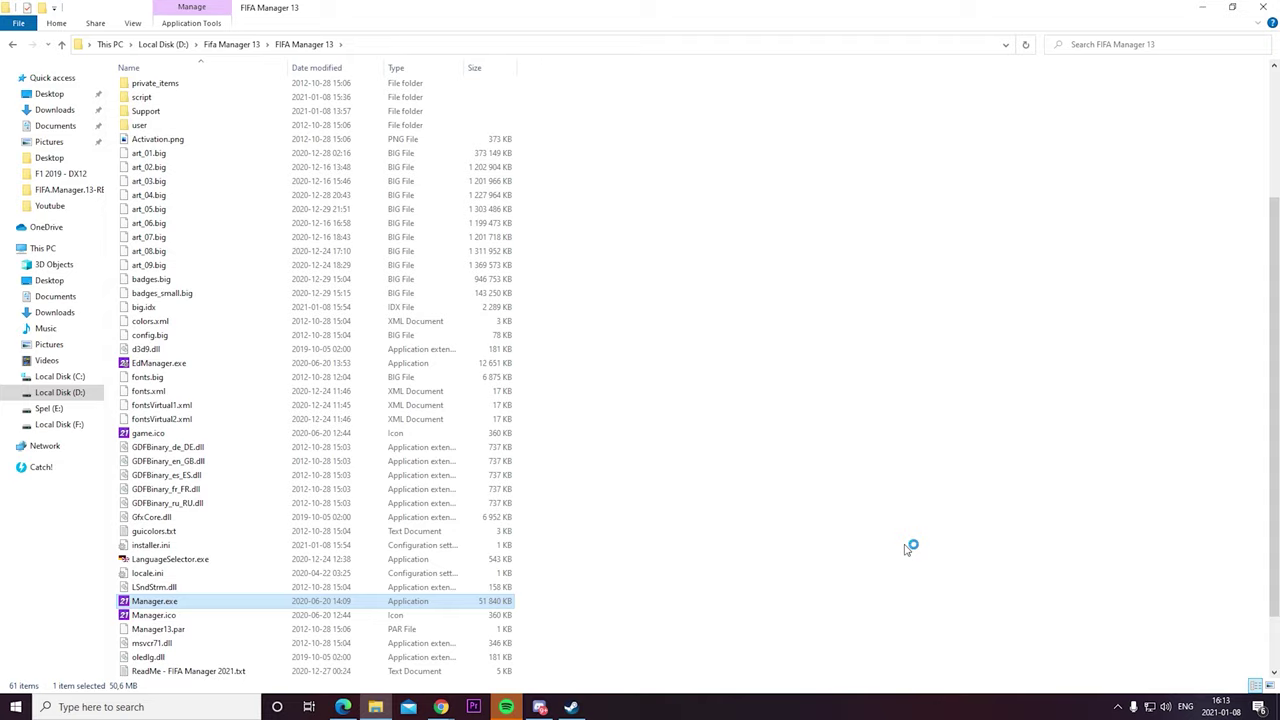